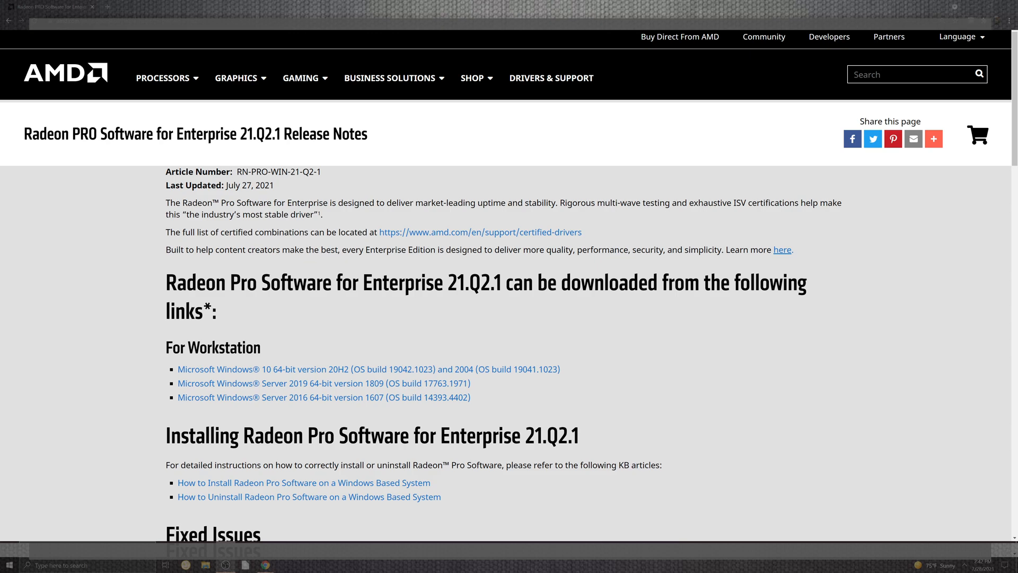
scroll(509, 319, "down", 3)
scroll(509, 318, "down", 2)
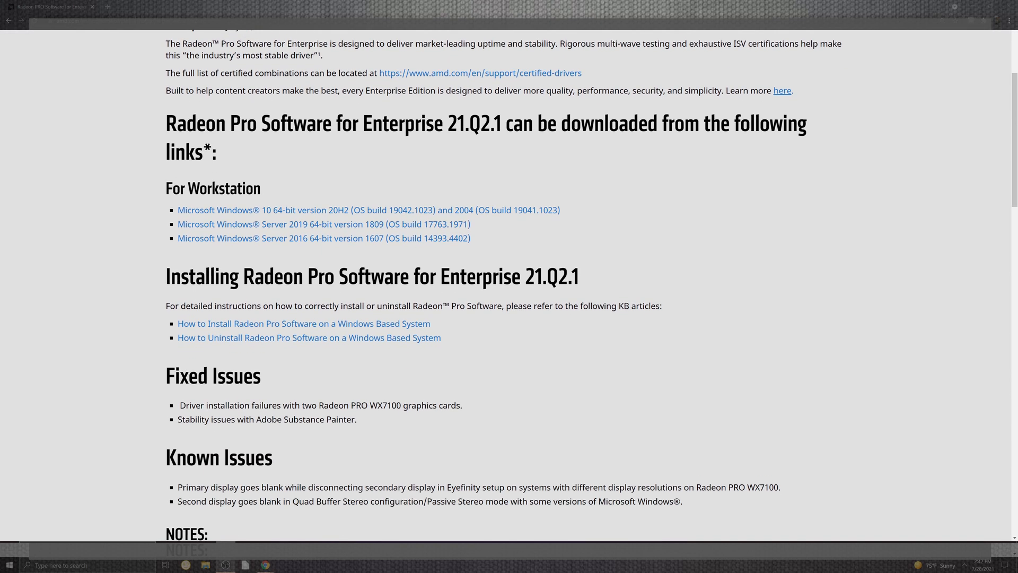
scroll(509, 318, "down", 1)
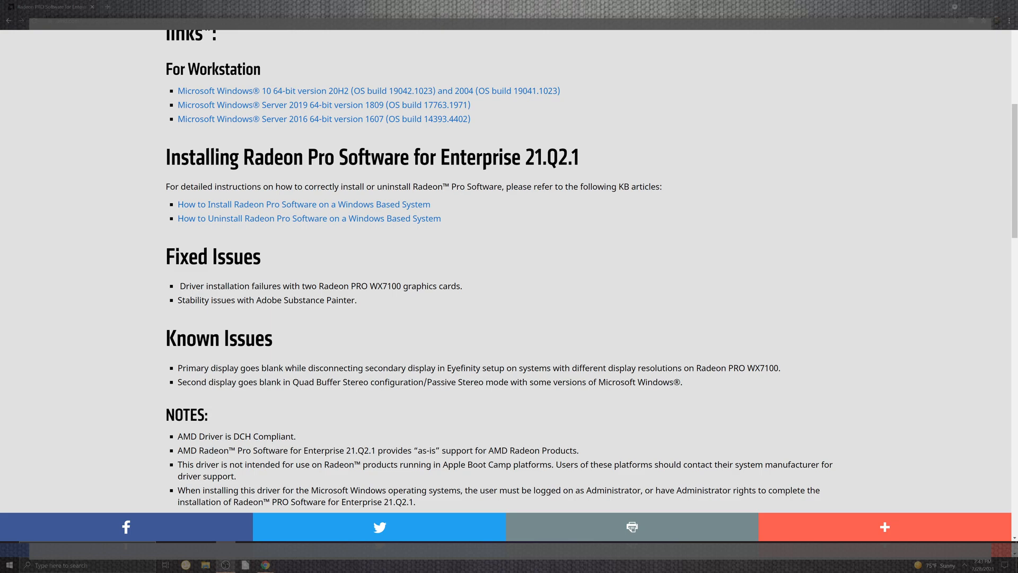
scroll(509, 286, "down", 2)
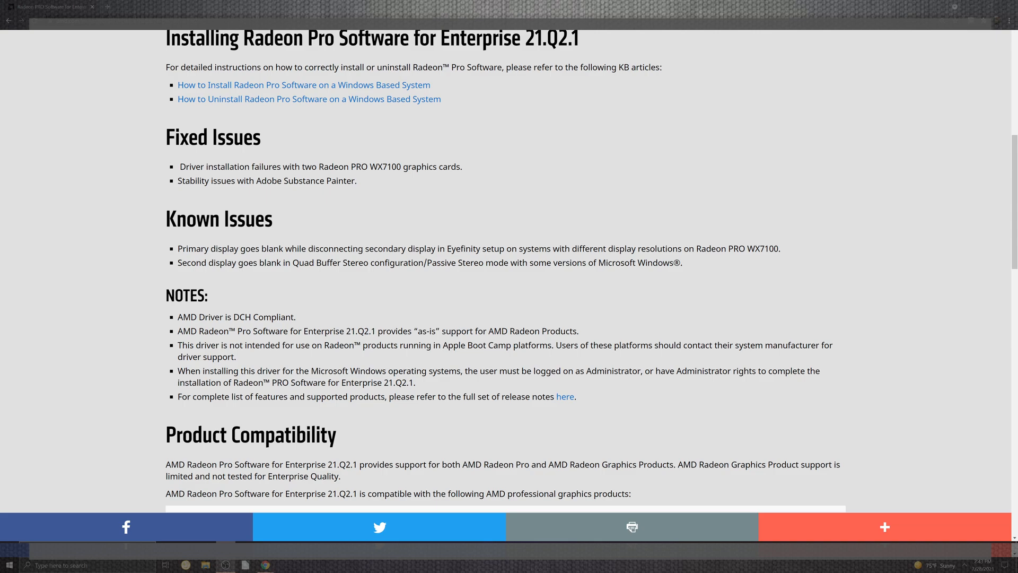
scroll(510, 287, "down", 2)
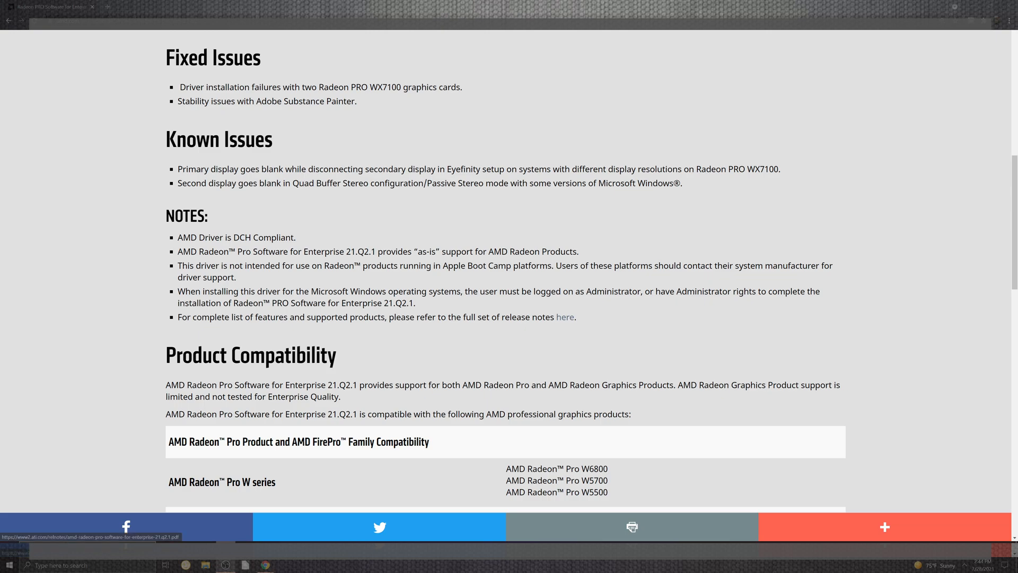
Open the full 21.Q2.1 release notes PDF from the 'here' link in a new tab, then return to the AMD page.
right_click(564, 318)
left_click(620, 326)
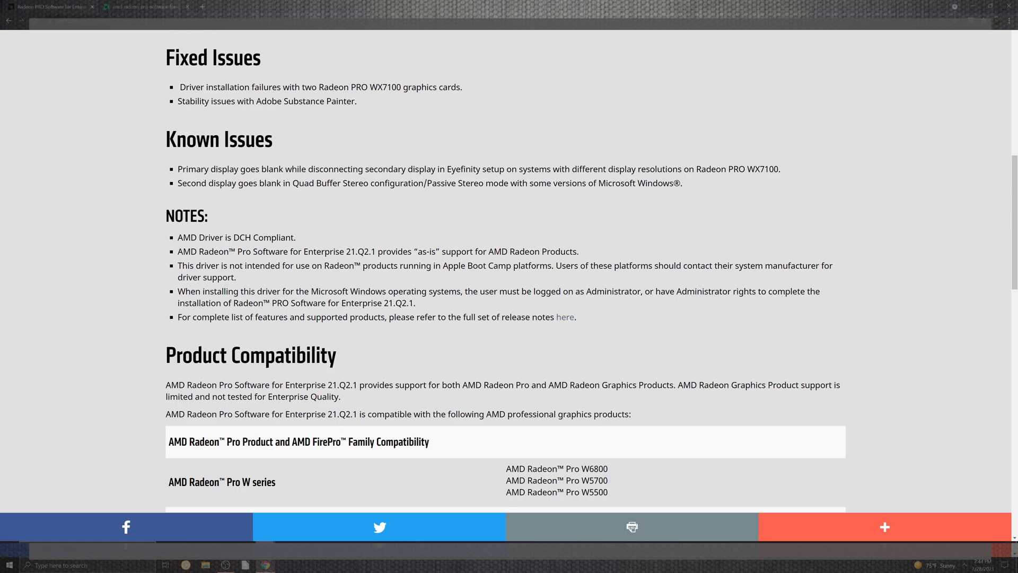
left_click(143, 6)
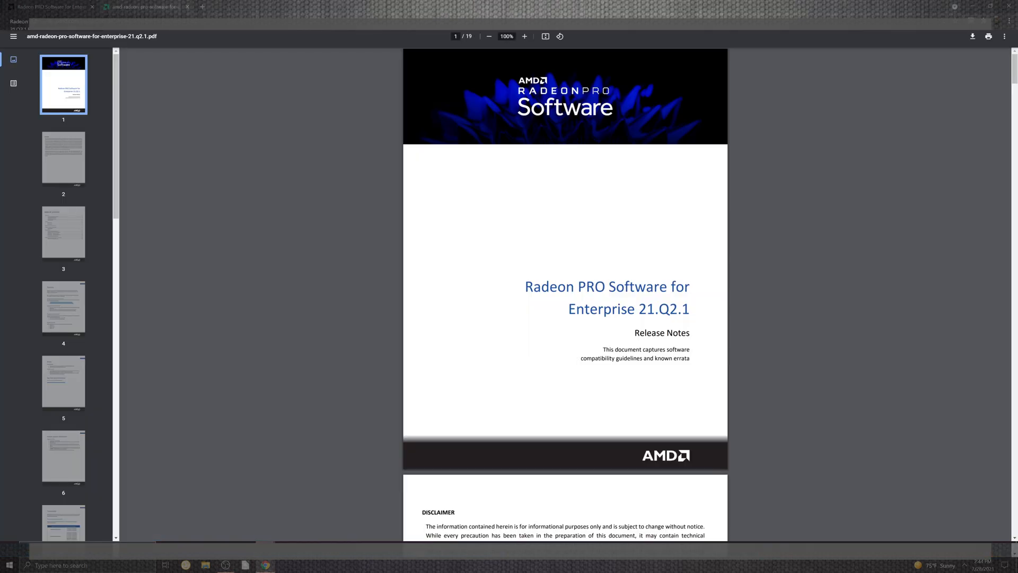
left_click(52, 7)
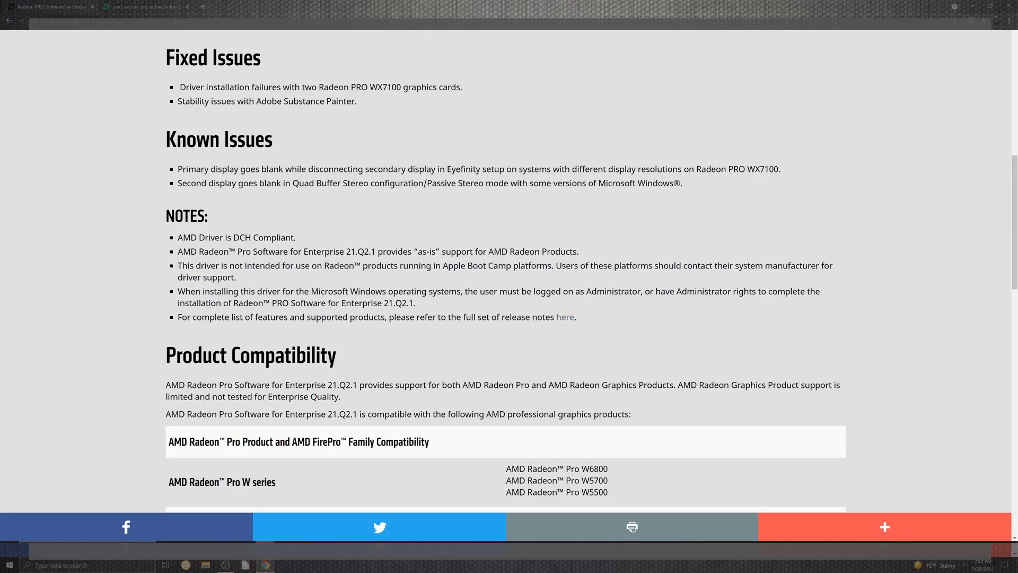